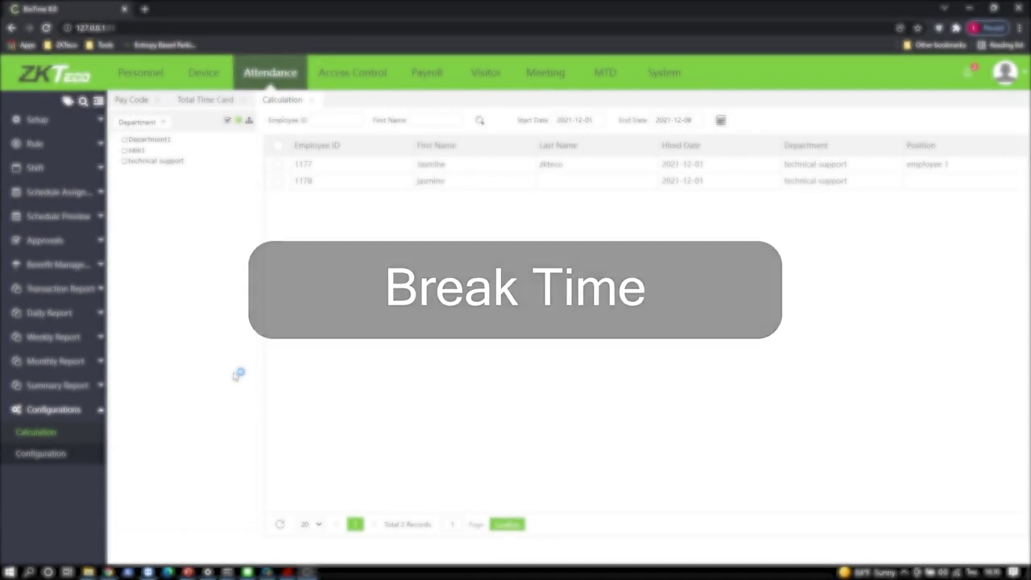
Step: Add a break time named "Break time" with Auto Deduct calculation, from 12:00:00 to 13:00:00, lasting 60 minutes
{"action": "left_click", "coordinate": [259, 86]}
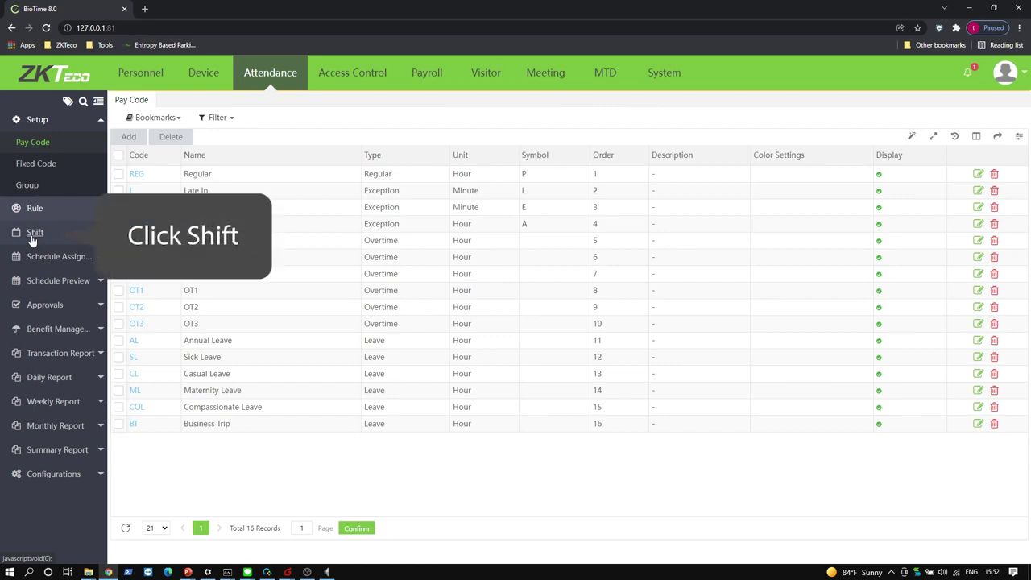
{"action": "left_click", "coordinate": [34, 234]}
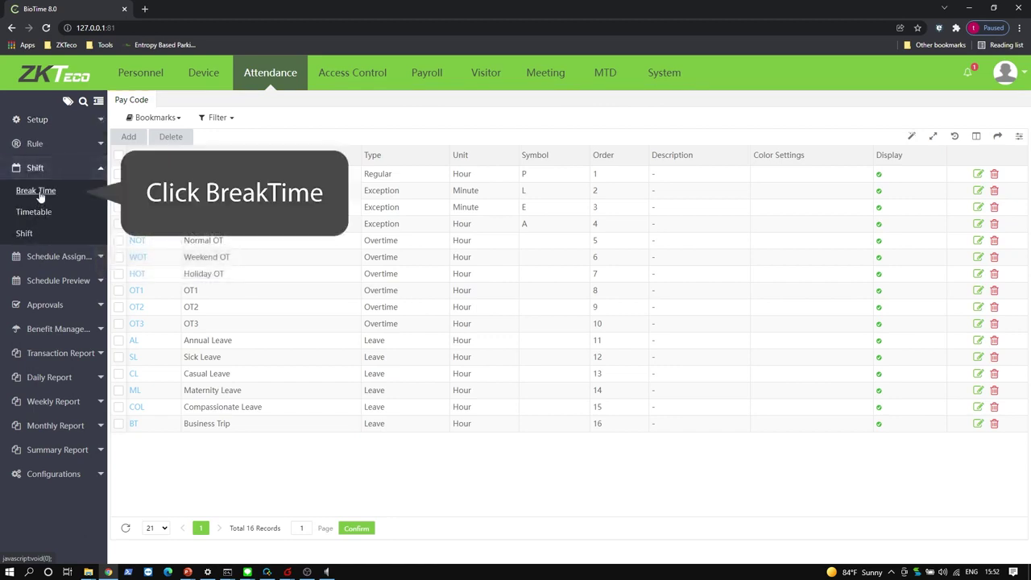
{"action": "left_click", "coordinate": [38, 191]}
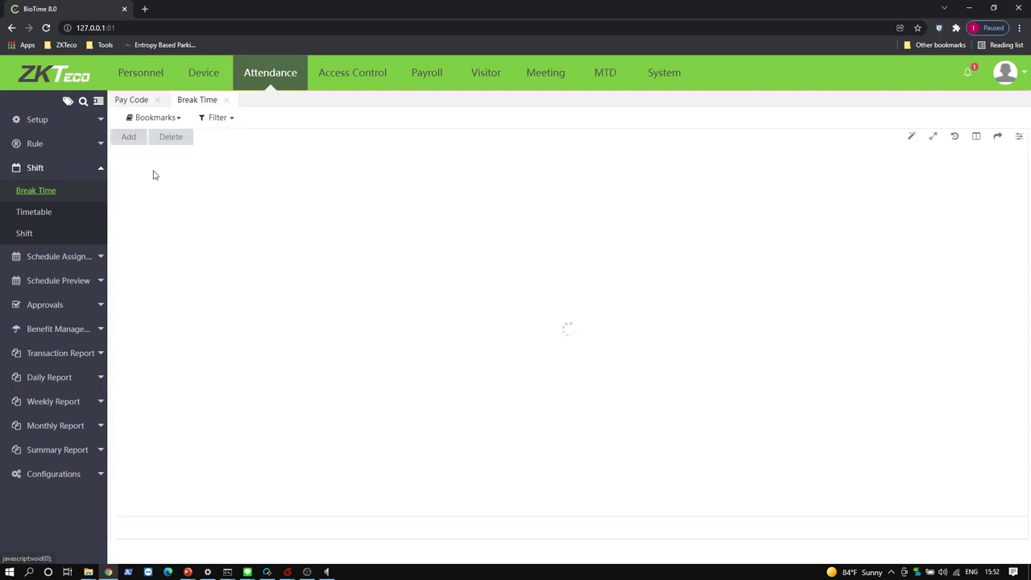
{"action": "left_click", "coordinate": [129, 137]}
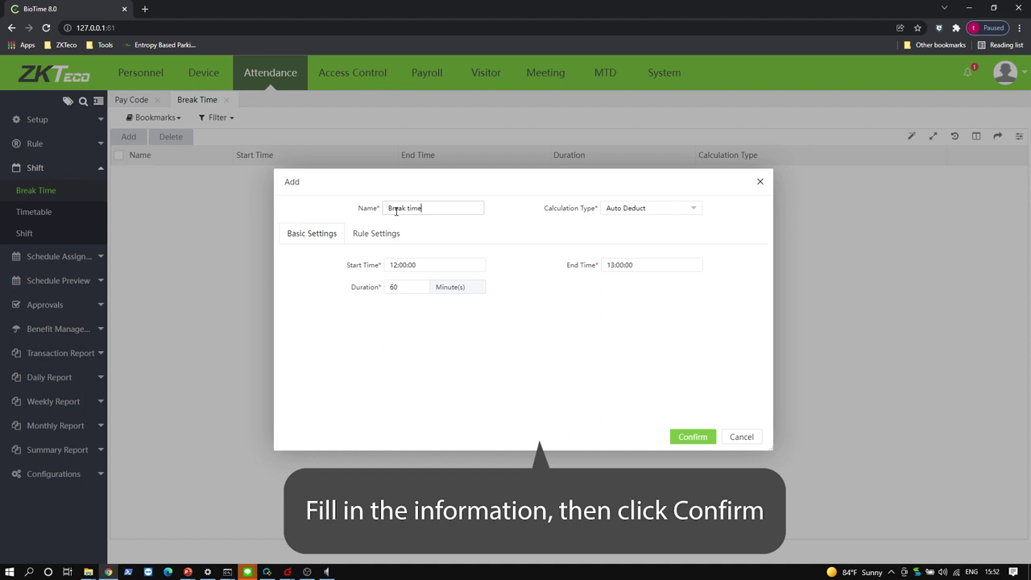
{"action": "left_click", "coordinate": [685, 440]}
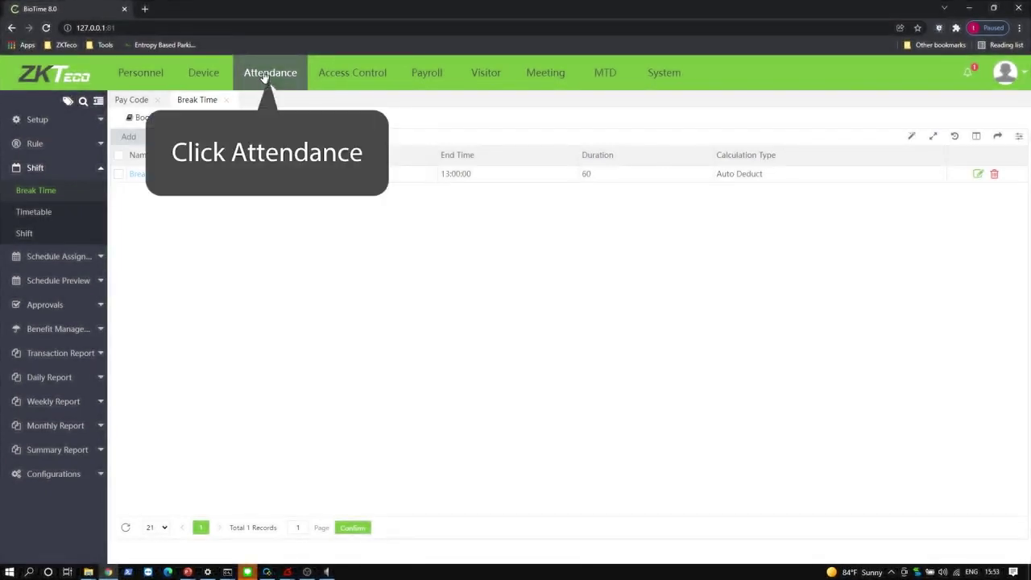
Step: Add a normal timetable named "timetable" with check-in 08:30:00, check-out 17:30:00, the 60-minute break, and Normal OT overtime capped at 300 minutes
{"action": "left_click", "coordinate": [266, 74]}
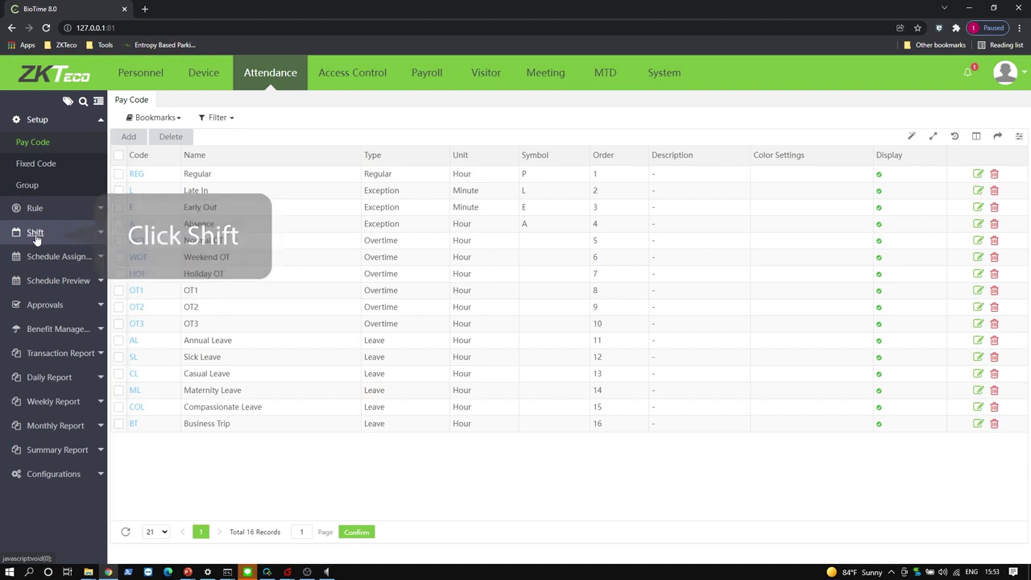
{"action": "left_click", "coordinate": [35, 235]}
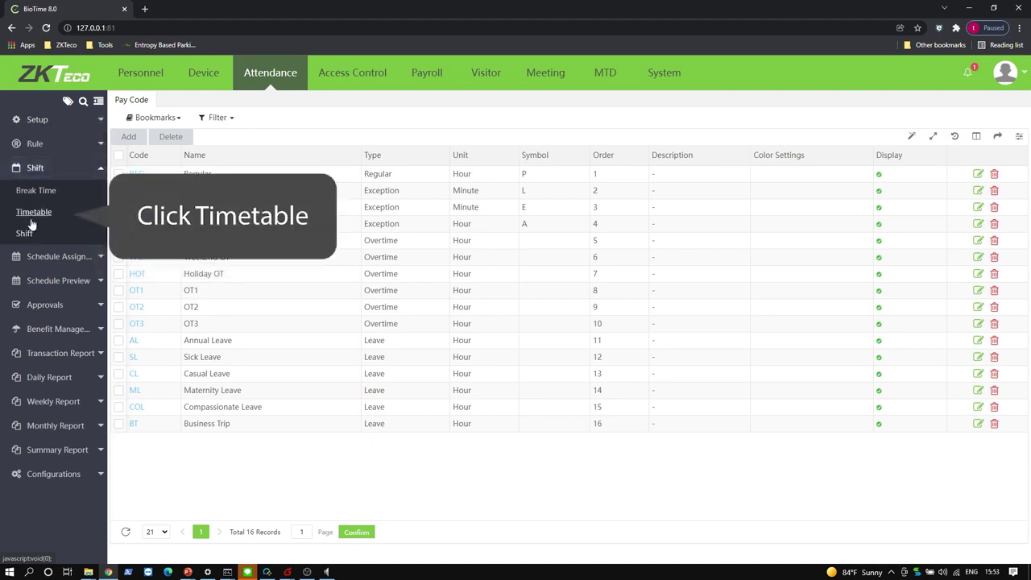
{"action": "left_click", "coordinate": [33, 216]}
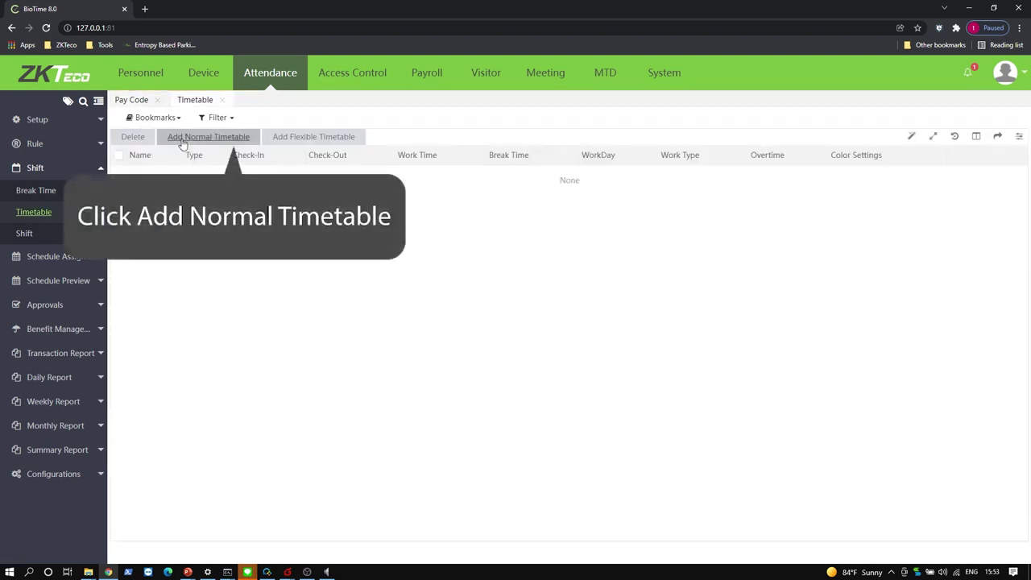
{"action": "left_click", "coordinate": [183, 138]}
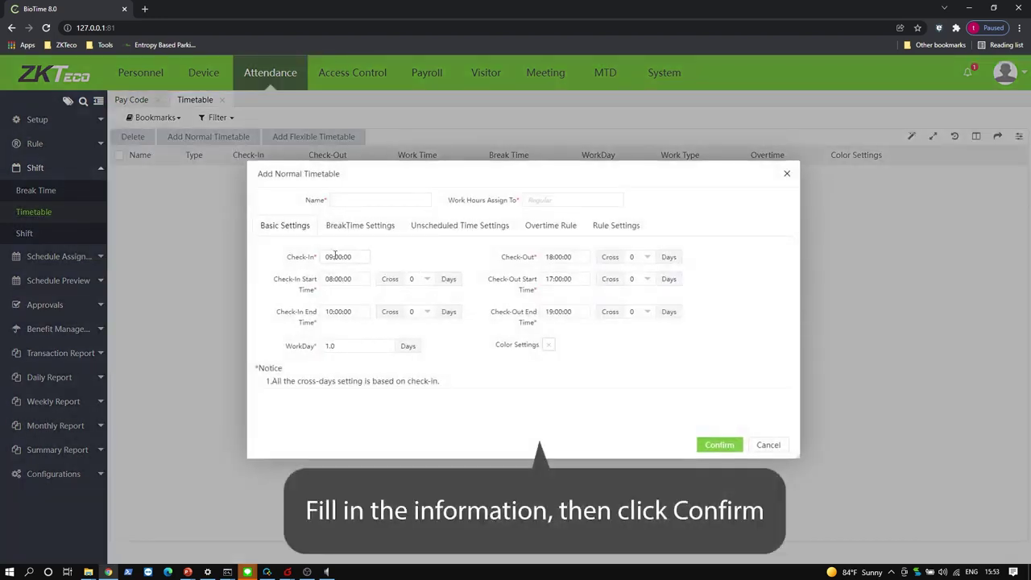
{"action": "left_click", "coordinate": [335, 255]}
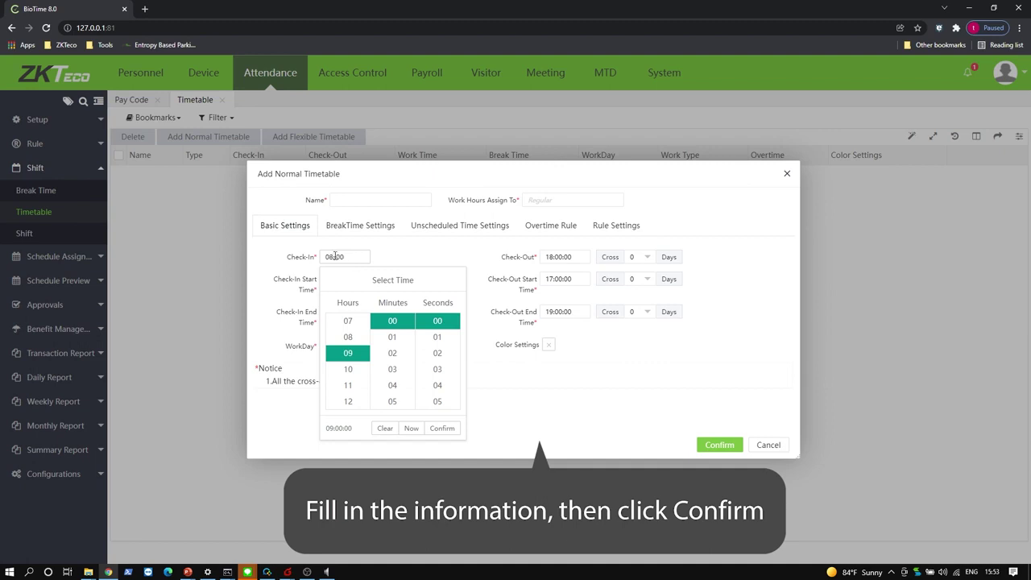
{"action": "left_click", "coordinate": [331, 277]}
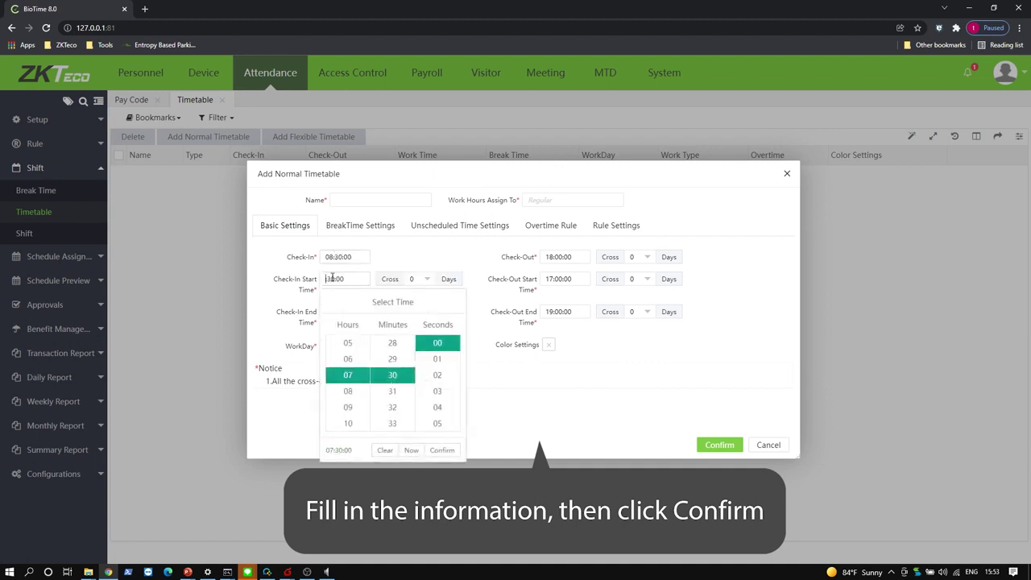
{"action": "type", "text": "00"}
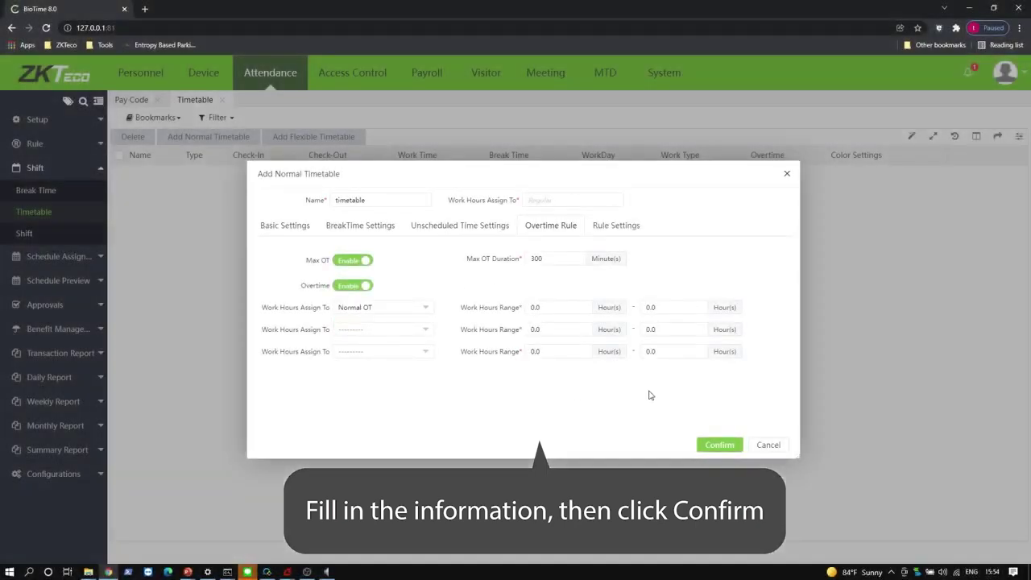
{"action": "left_click", "coordinate": [709, 443]}
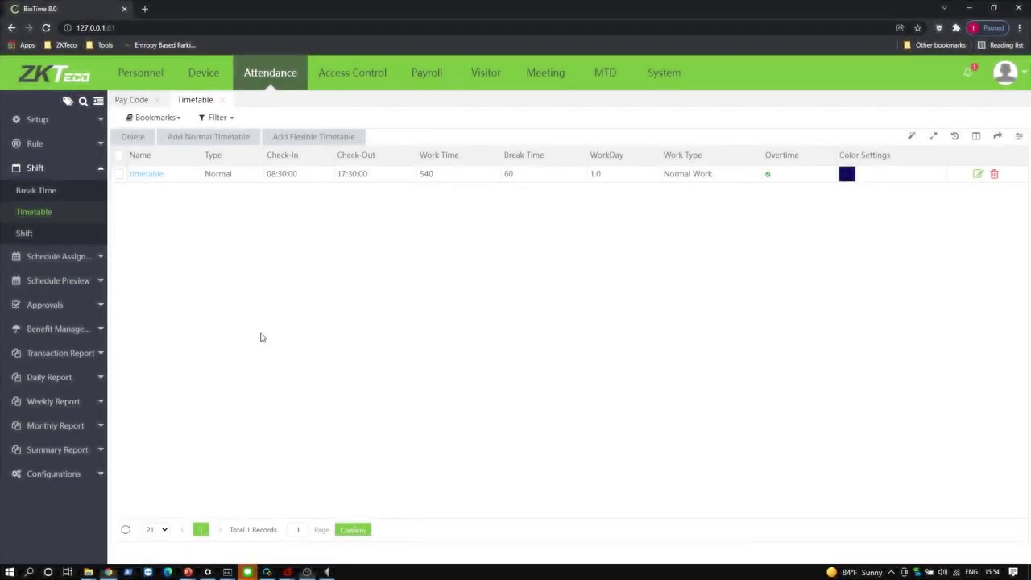
Step: Start a new attendance shift and name it "Shift"
{"action": "left_click", "coordinate": [285, 77]}
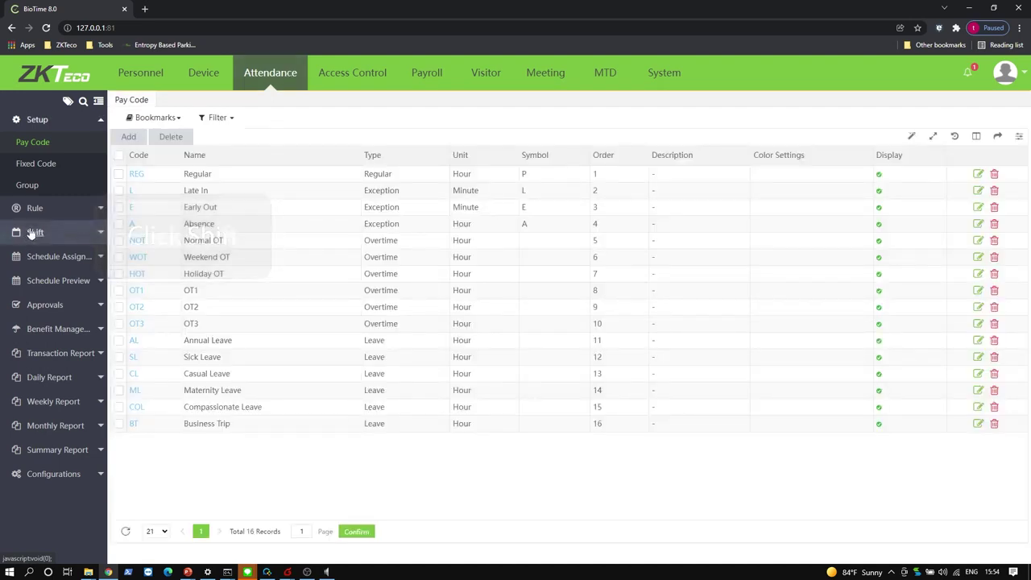
{"action": "left_click", "coordinate": [32, 232]}
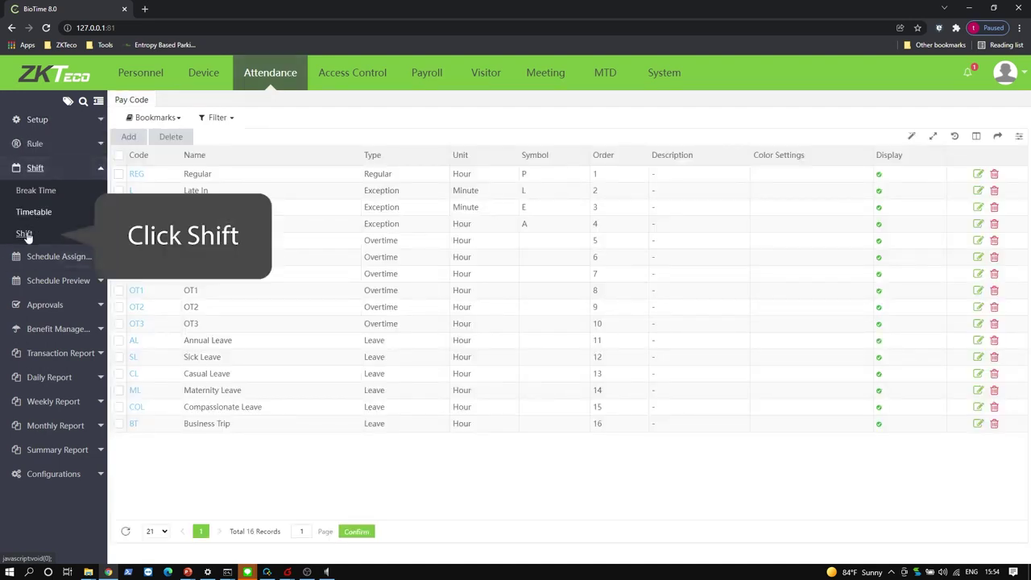
{"action": "left_click", "coordinate": [24, 233]}
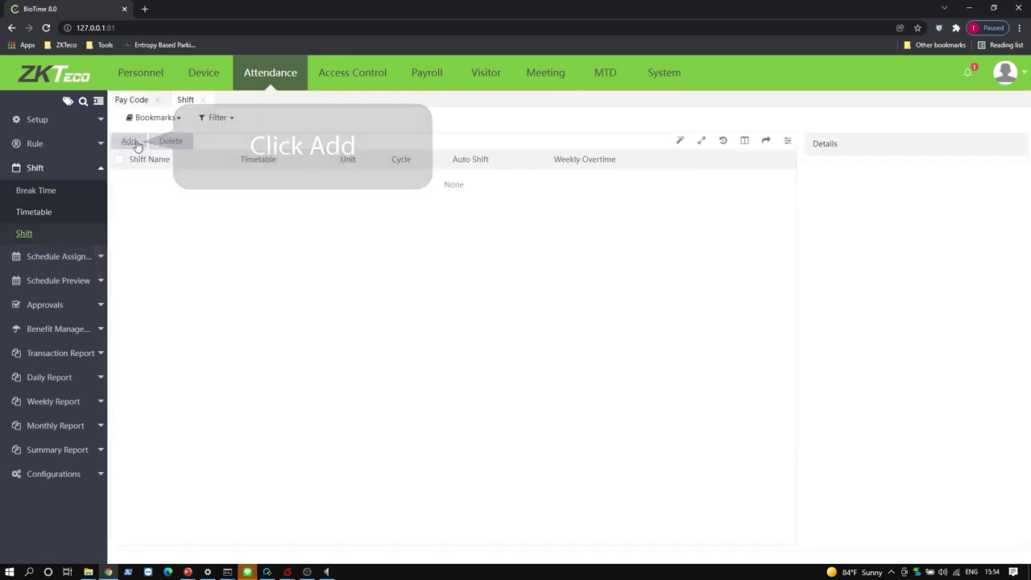
{"action": "left_click", "coordinate": [130, 142]}
{"action": "left_click", "coordinate": [334, 185]}
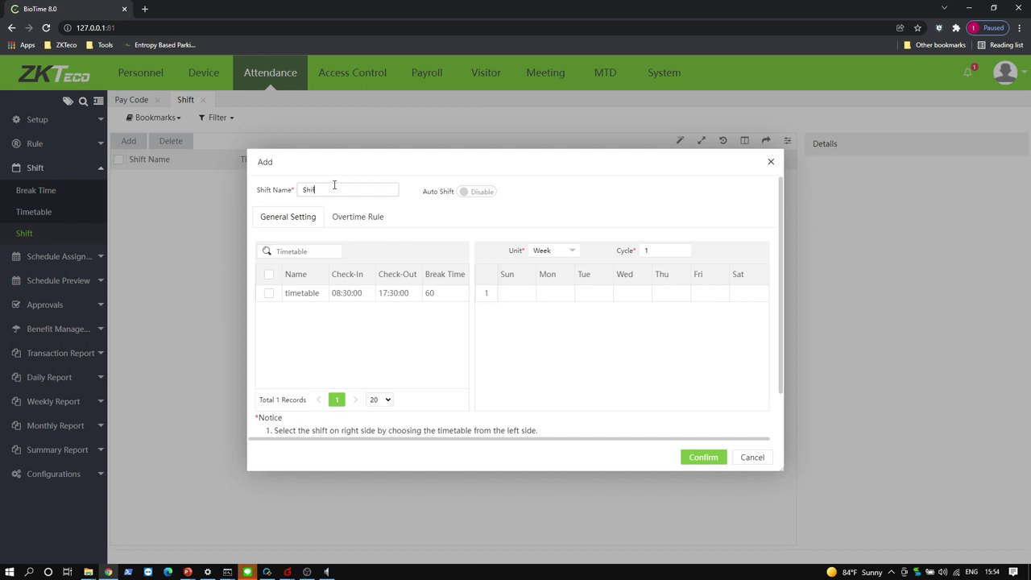
Step: Assign the timetable to Monday through Friday in the one-week cycle and save the shift
{"action": "left_click", "coordinate": [270, 293]}
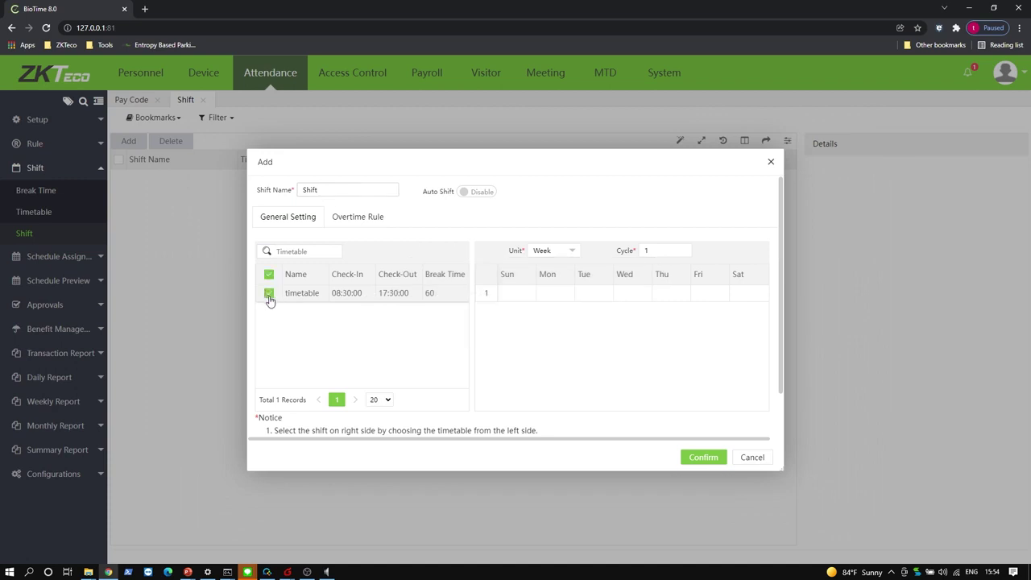
{"action": "left_click", "coordinate": [558, 292]}
{"action": "left_click_drag", "start_coordinate": [677, 297], "coordinate": [708, 293]}
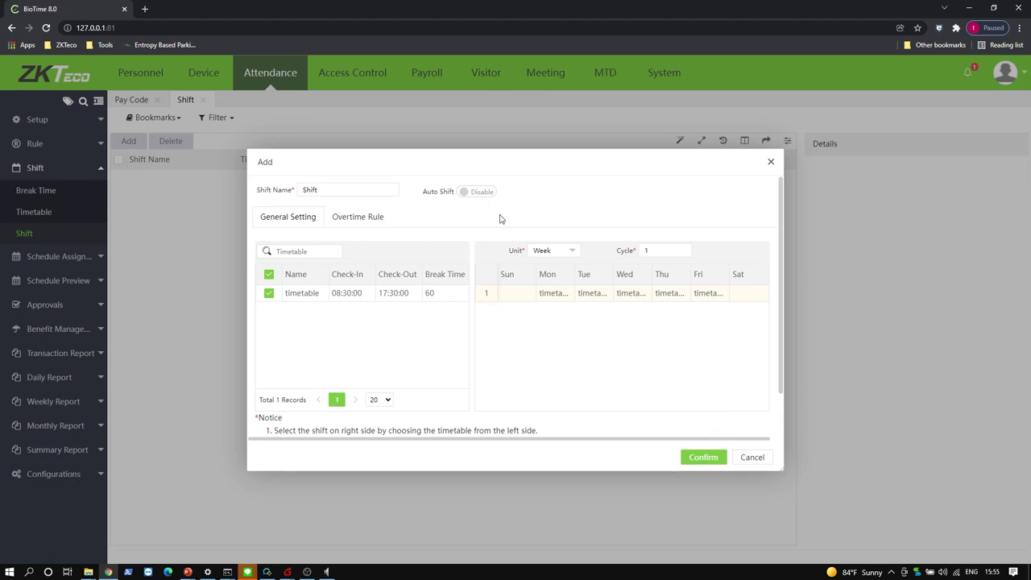
{"action": "left_click", "coordinate": [702, 457]}
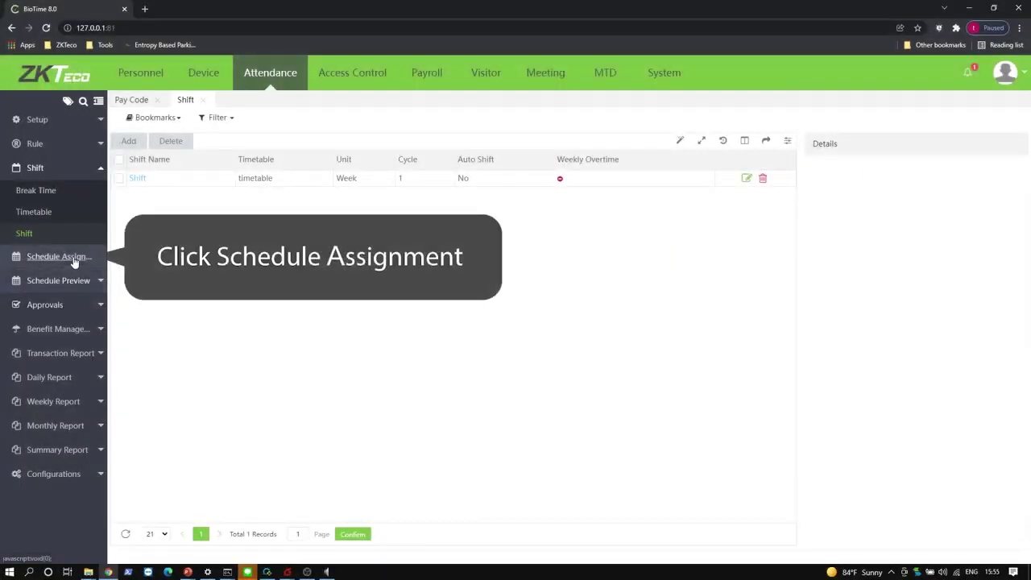
Step: Add a department schedule assigning the shift to Department1, sale1 and technical support from 2021-12-01 to 2022-12-31
{"action": "left_click", "coordinate": [72, 259]}
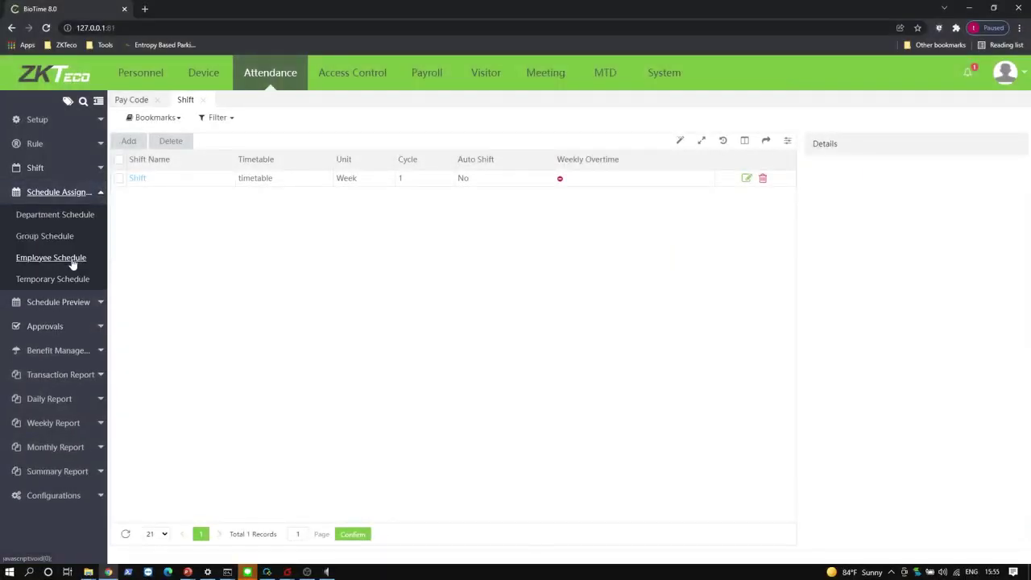
{"action": "left_click", "coordinate": [69, 214]}
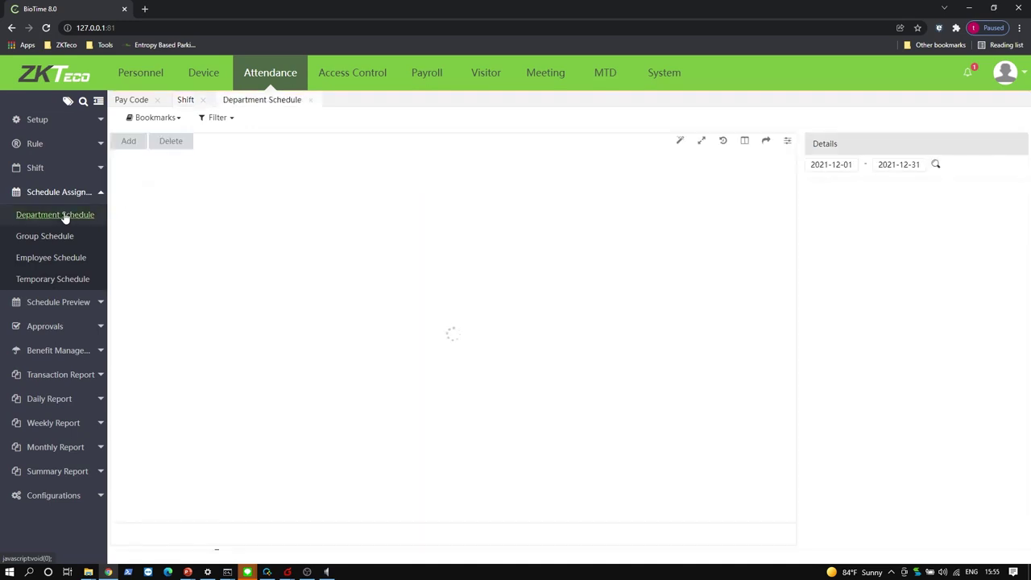
{"action": "left_click", "coordinate": [135, 144]}
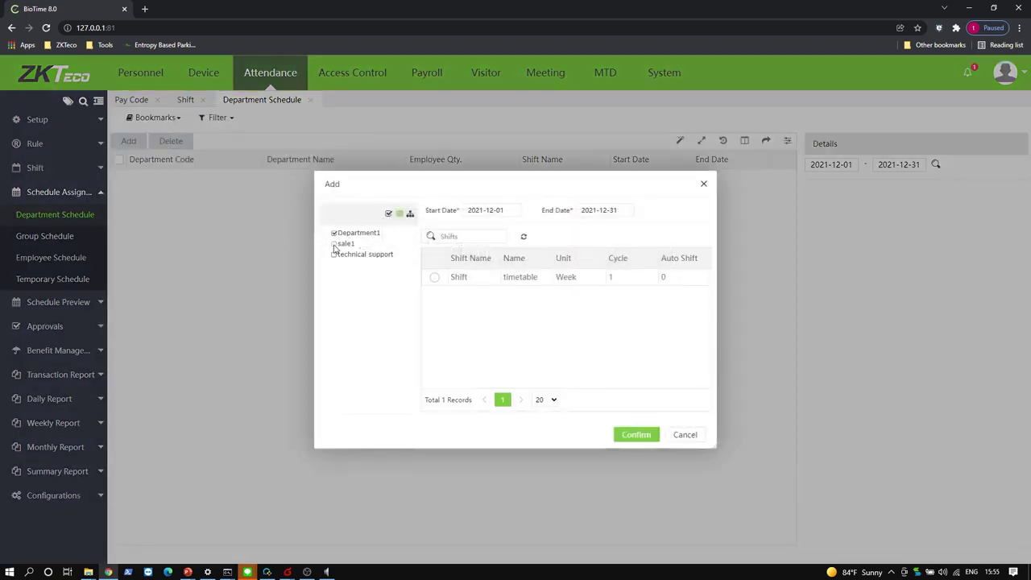
{"action": "left_click", "coordinate": [503, 210]}
{"action": "left_click", "coordinate": [622, 213]}
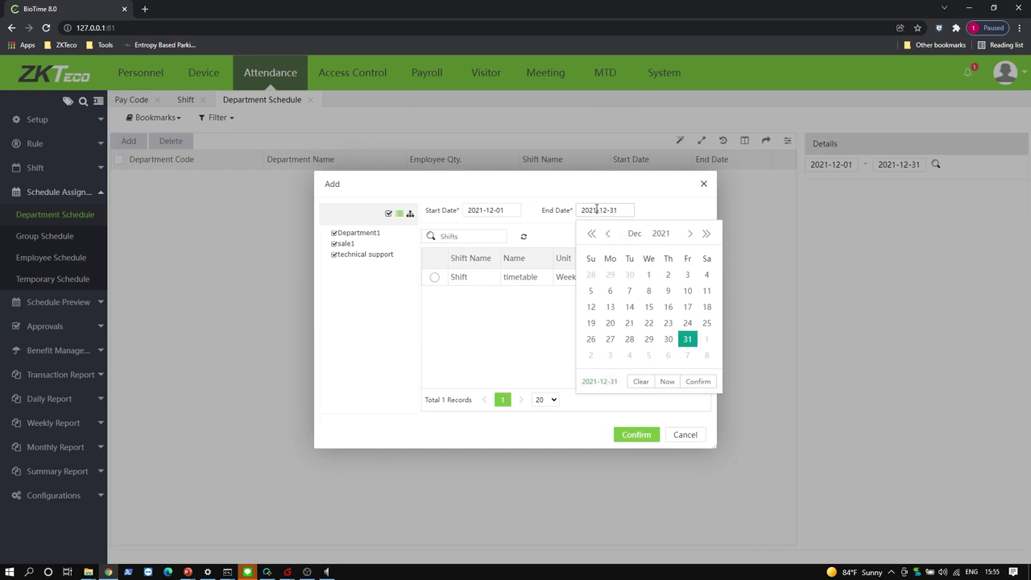
{"action": "left_click", "coordinate": [606, 195]}
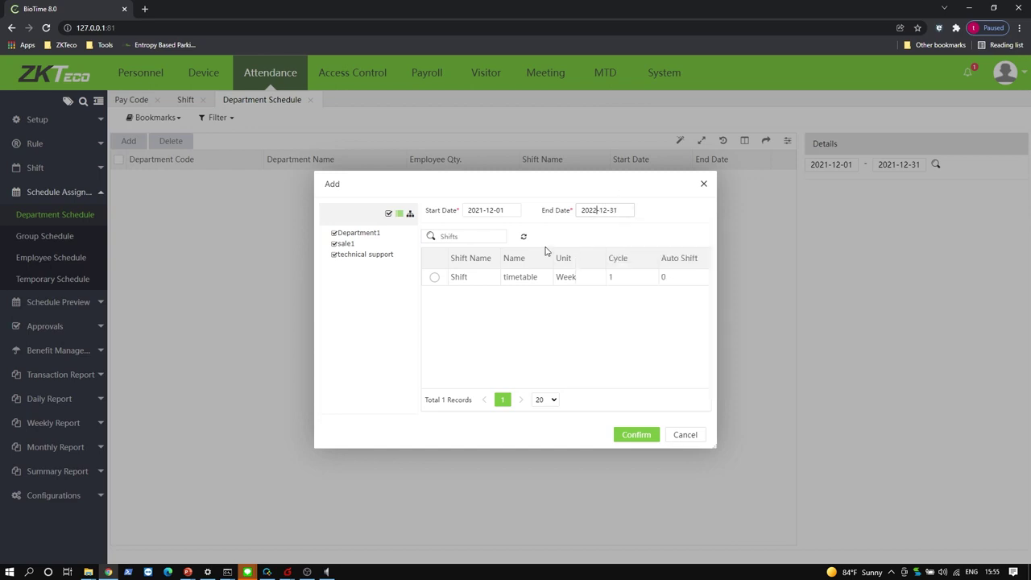
{"action": "left_click", "coordinate": [434, 277]}
{"action": "left_click", "coordinate": [629, 438]}
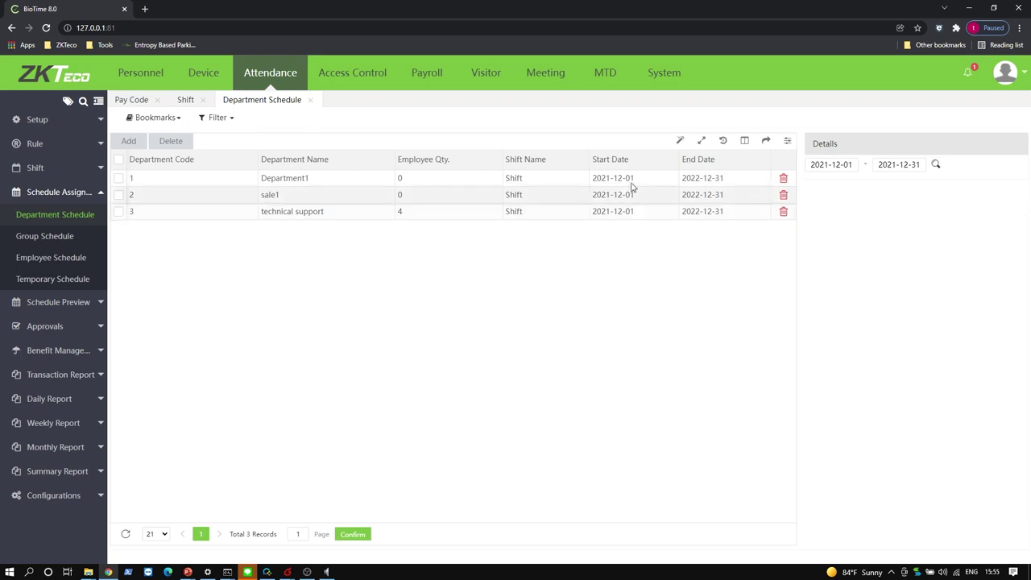
{"action": "left_click_drag", "start_coordinate": [632, 183], "coordinate": [593, 183]}
{"action": "left_click_drag", "start_coordinate": [731, 180], "coordinate": [676, 182]}
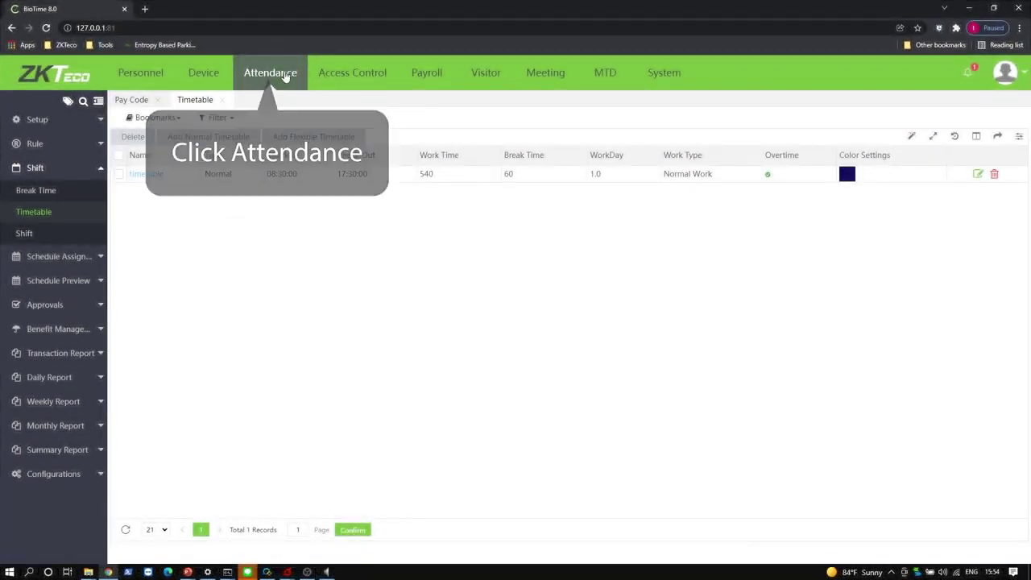
Step: Open the by-person schedule preview in the attendance module
{"action": "left_click", "coordinate": [285, 75]}
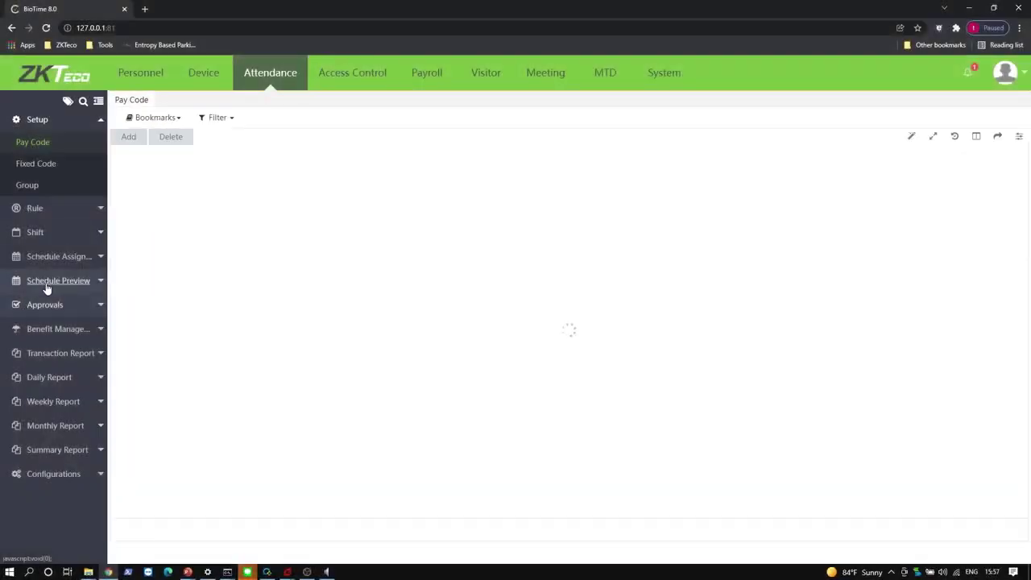
{"action": "left_click", "coordinate": [46, 283]}
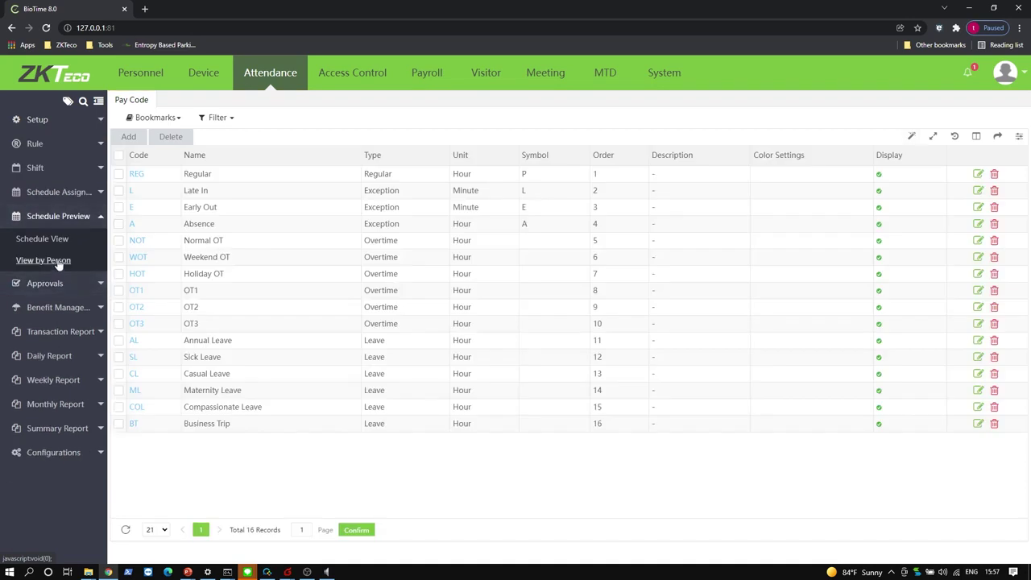
{"action": "left_click", "coordinate": [43, 260]}
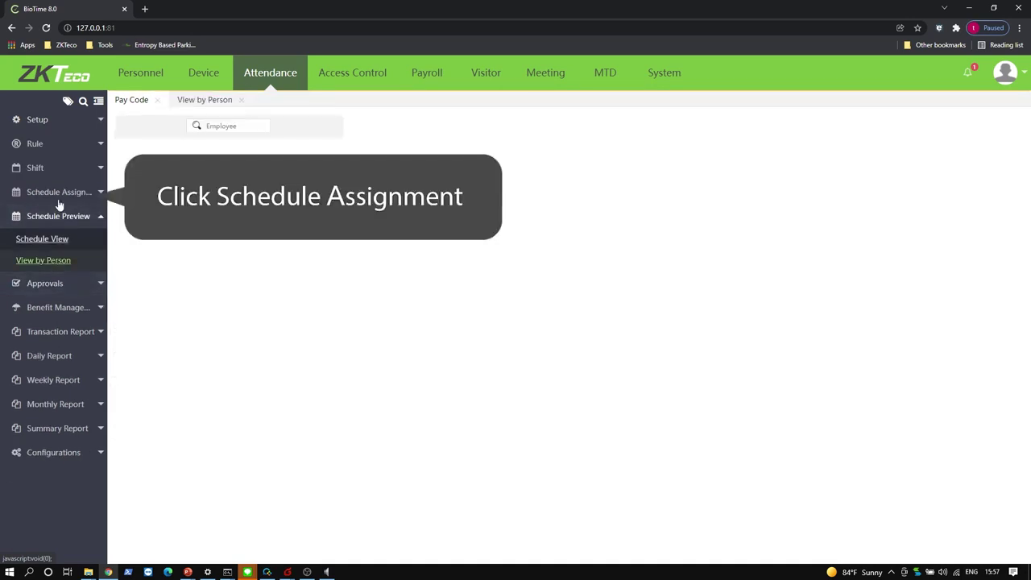
Step: Start a new employee schedule from the schedule assignment section and select all listed employees
{"action": "left_click", "coordinate": [59, 198]}
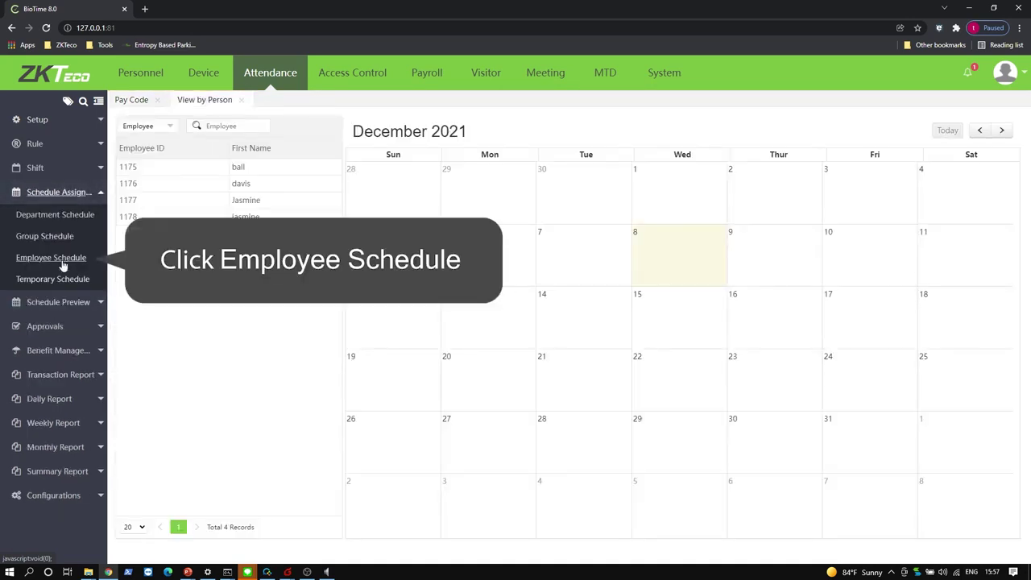
{"action": "left_click", "coordinate": [64, 259]}
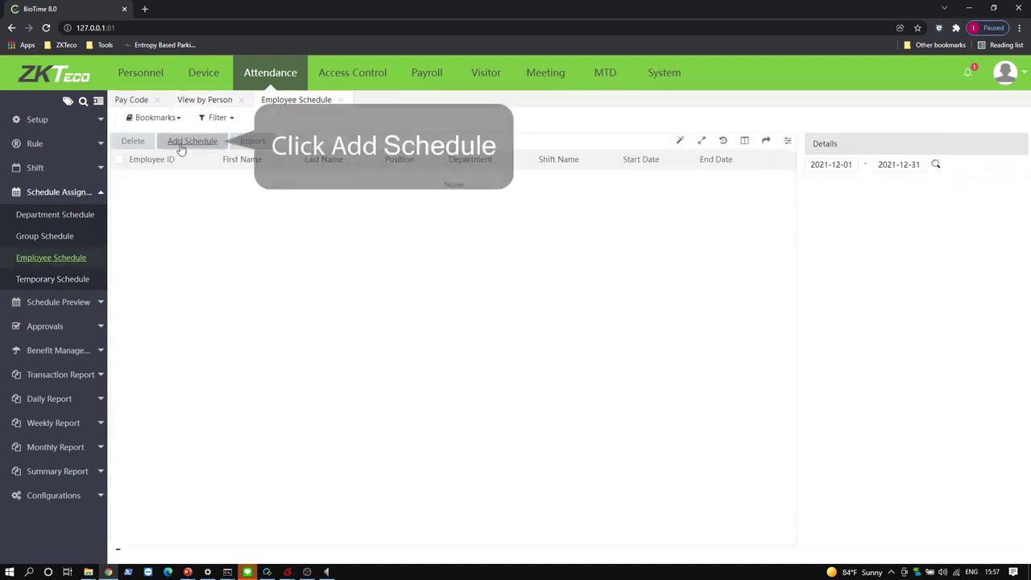
{"action": "left_click", "coordinate": [191, 142]}
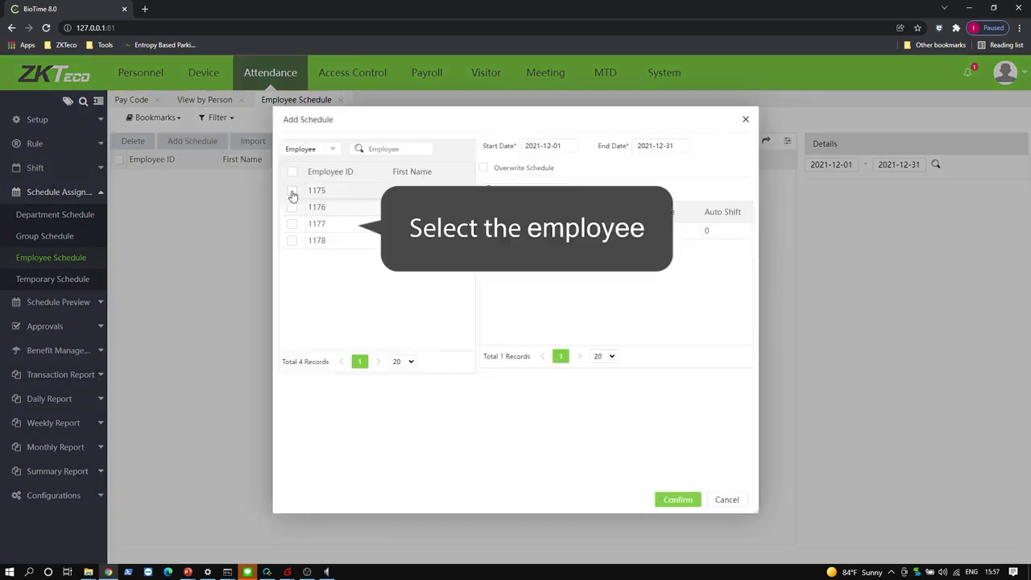
{"action": "left_click", "coordinate": [292, 171]}
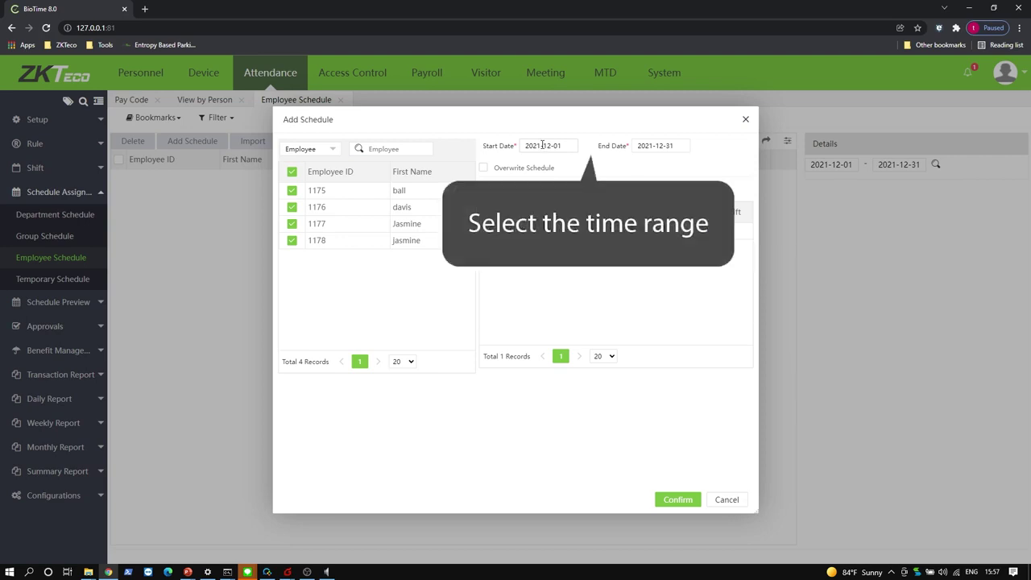
Step: Add the employee schedule using Shift through 2022-12-31 with Overwrite Schedule enabled, excluding the second listed employee
{"action": "left_click", "coordinate": [656, 146]}
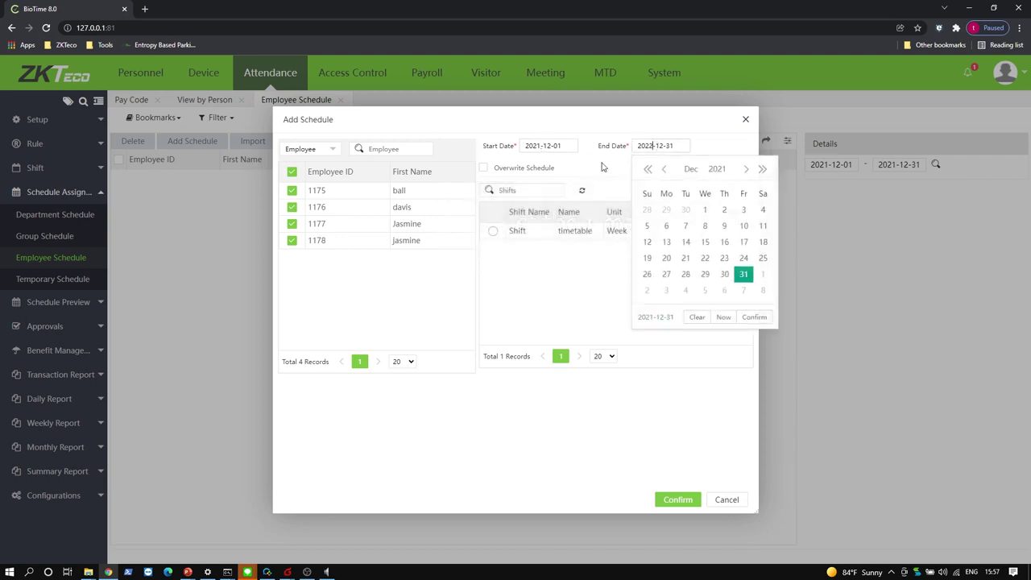
{"action": "left_click", "coordinate": [494, 177]}
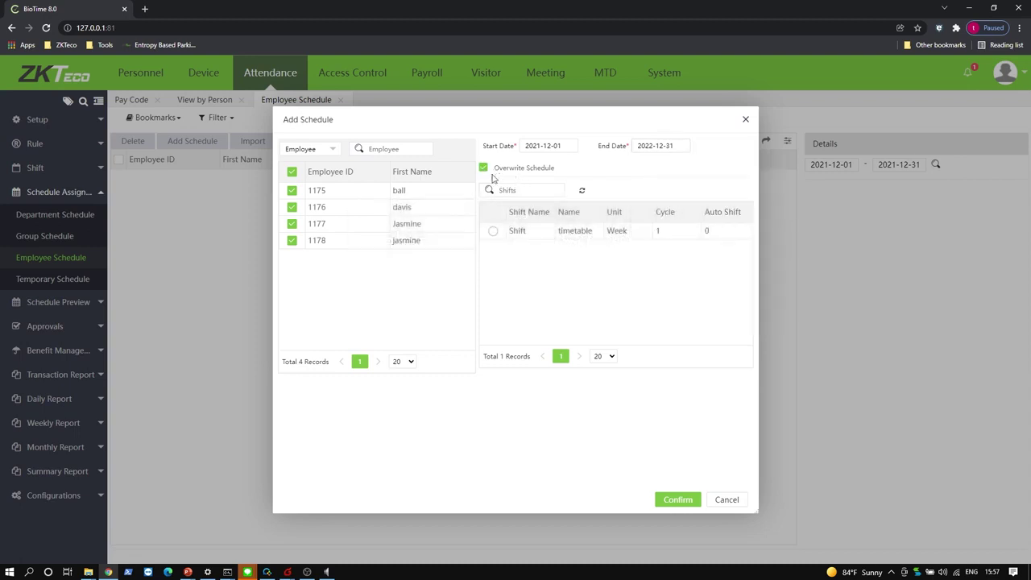
{"action": "left_click", "coordinate": [493, 232]}
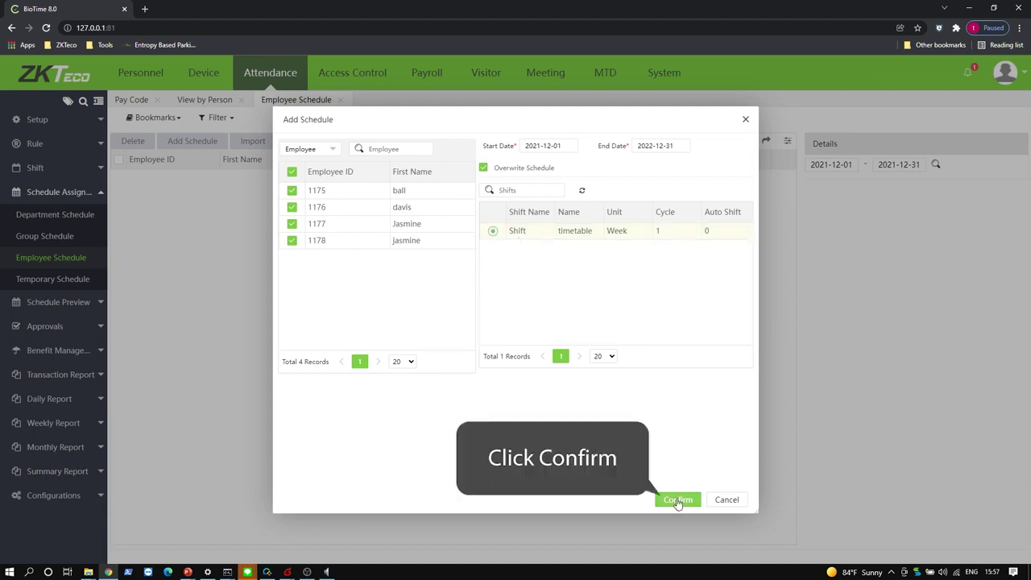
{"action": "left_click", "coordinate": [291, 207]}
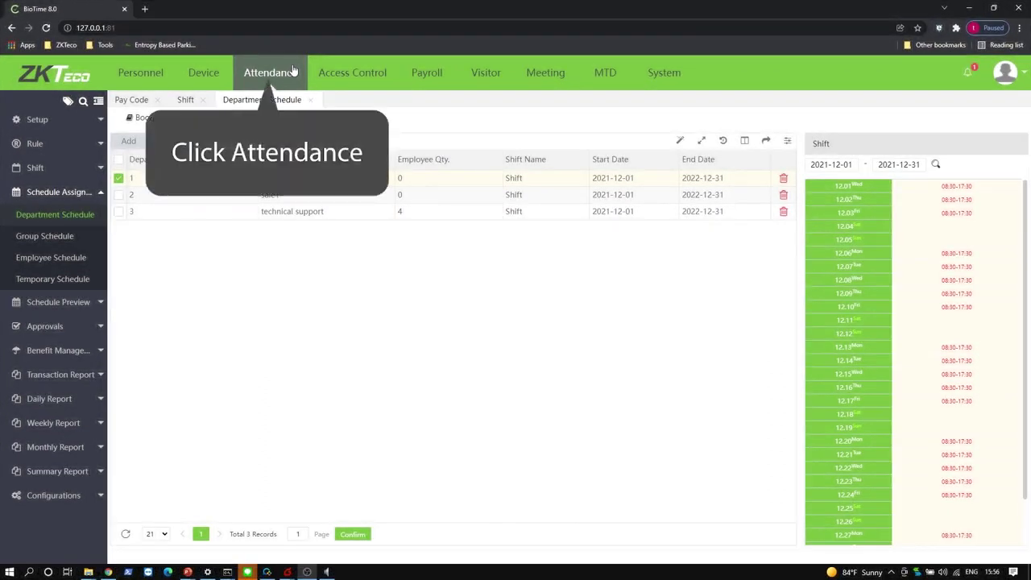
Step: Start a new group schedule in the attendance module and select the default group
{"action": "left_click", "coordinate": [294, 72]}
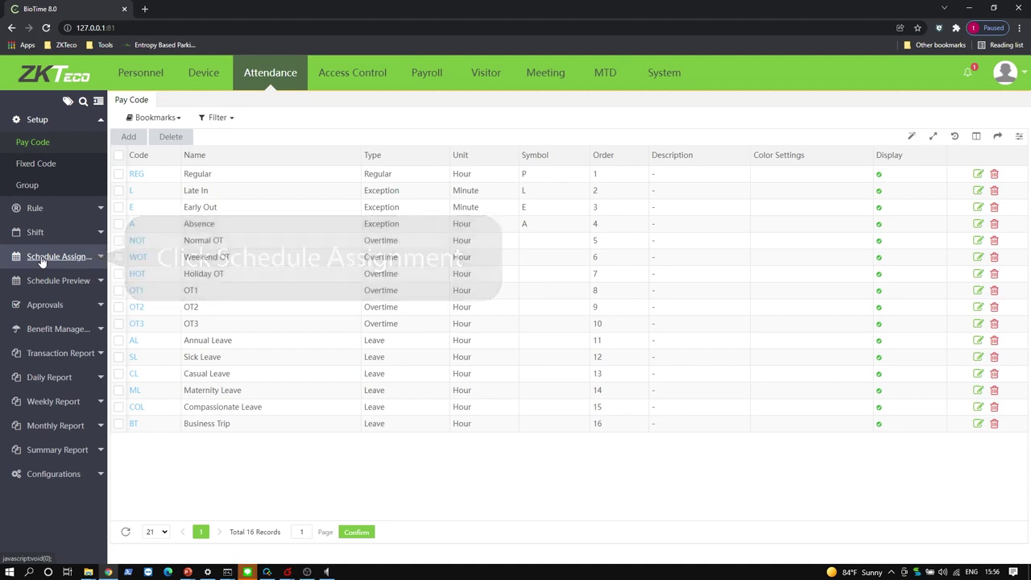
{"action": "left_click", "coordinate": [42, 258]}
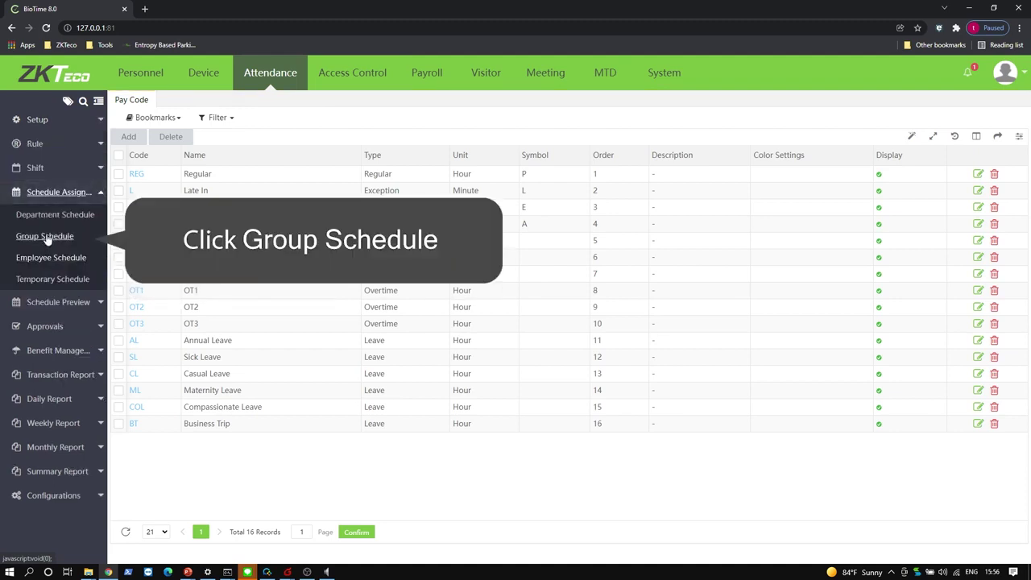
{"action": "left_click", "coordinate": [45, 237]}
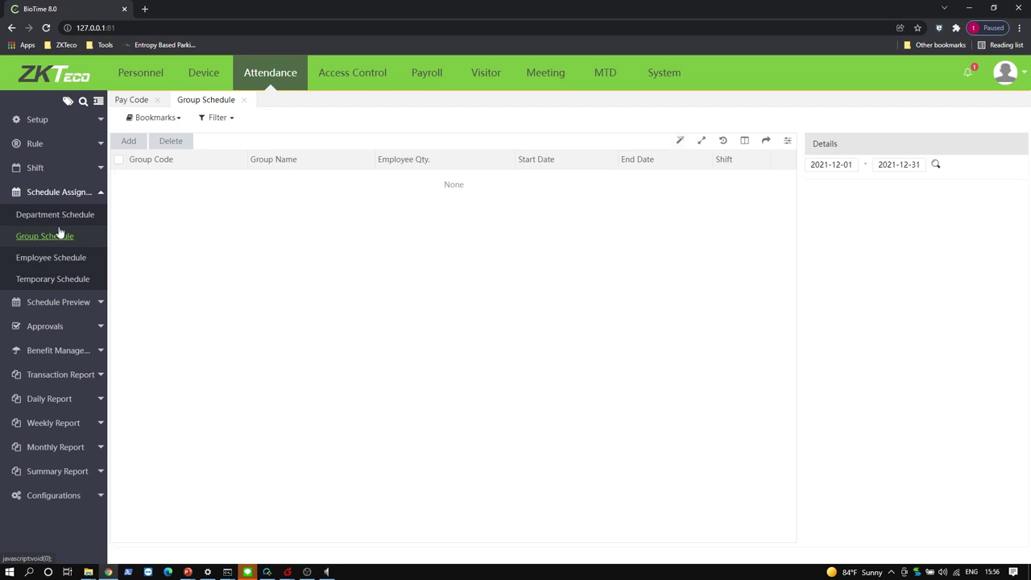
{"action": "left_click", "coordinate": [127, 142]}
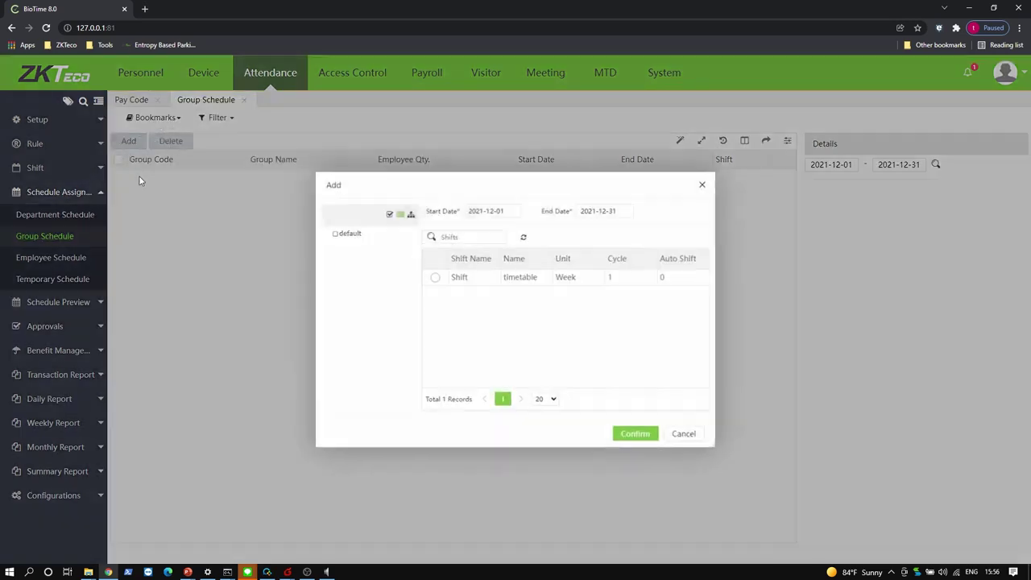
{"action": "left_click", "coordinate": [334, 235]}
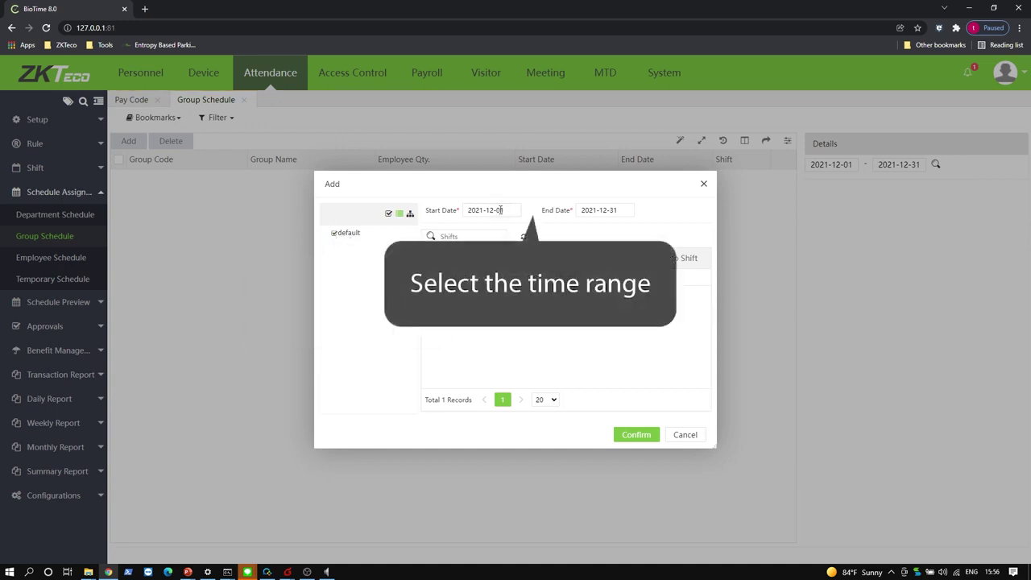
Step: Set the group schedule's end date to 2022-12-31, choose Shift and save the schedule
{"action": "left_click", "coordinate": [500, 210]}
{"action": "left_click", "coordinate": [595, 210]}
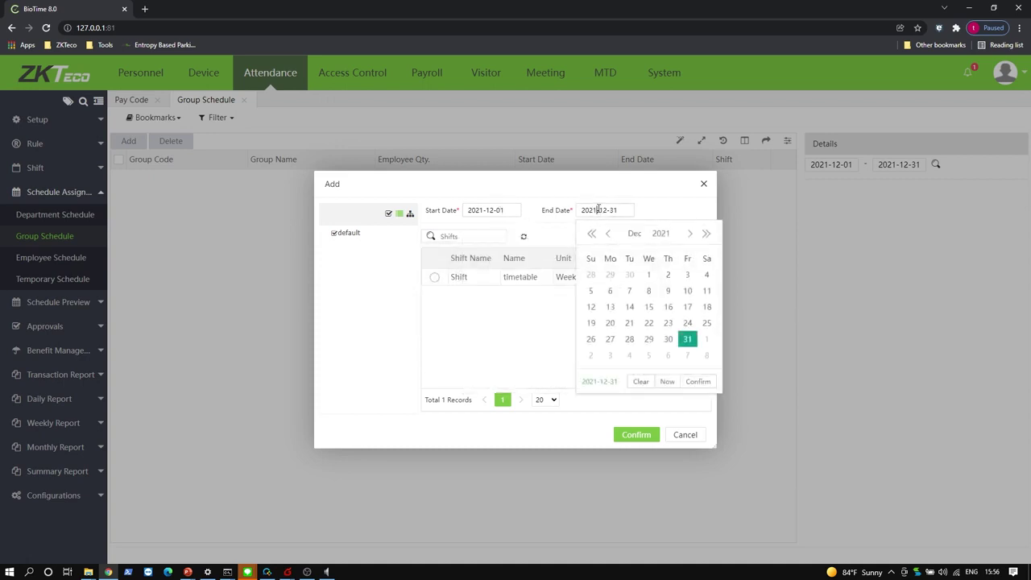
{"action": "left_click", "coordinate": [604, 190]}
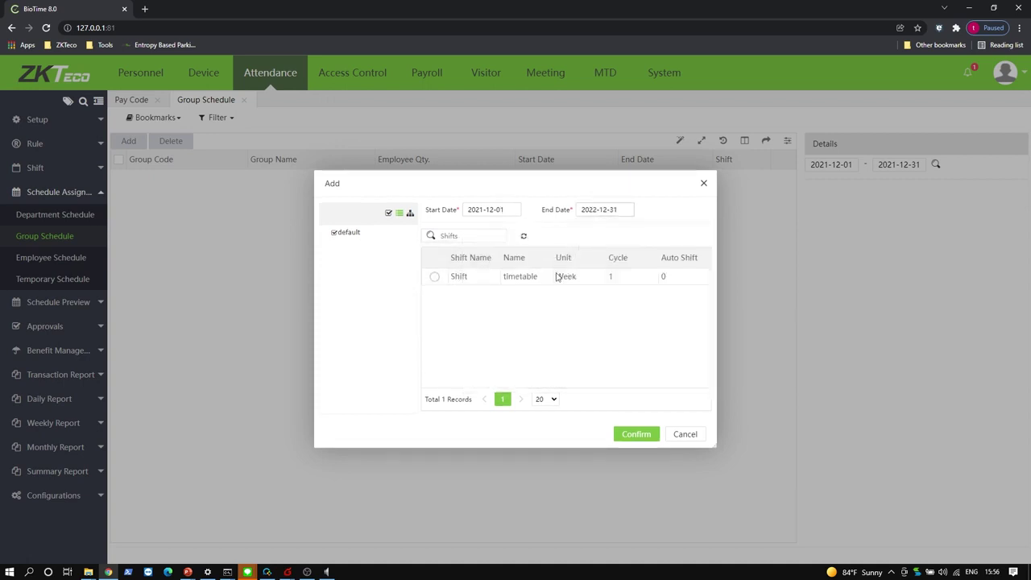
{"action": "left_click", "coordinate": [436, 277]}
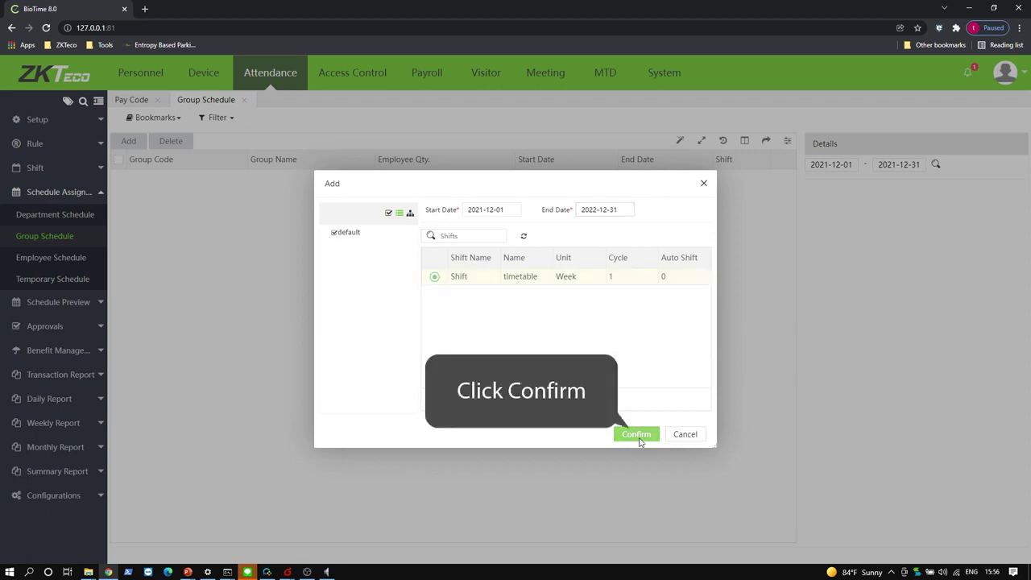
{"action": "left_click", "coordinate": [639, 439]}
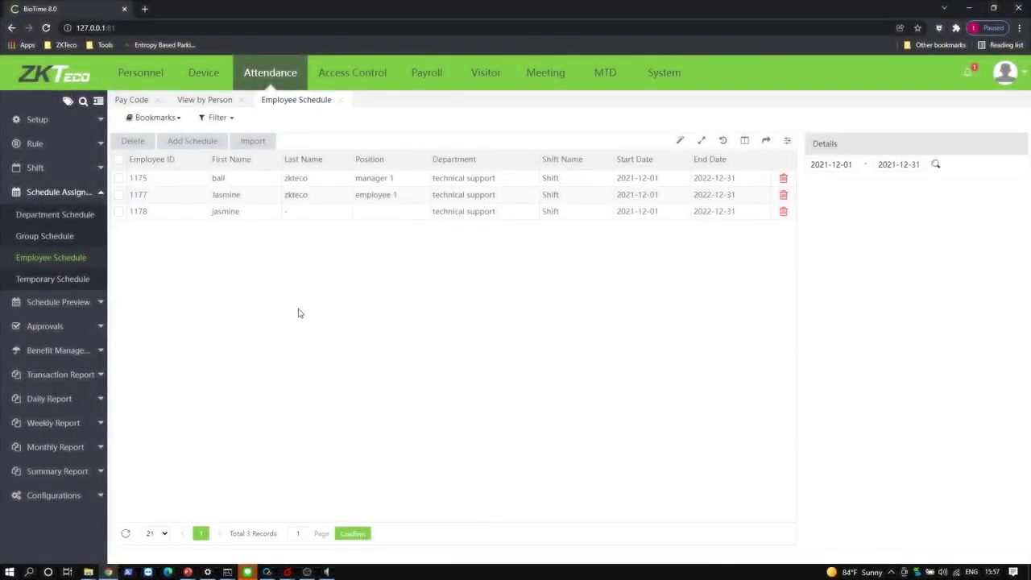
Step: Start a new temporary schedule in the attendance module and select the first and third listed employees
{"action": "left_click", "coordinate": [267, 75]}
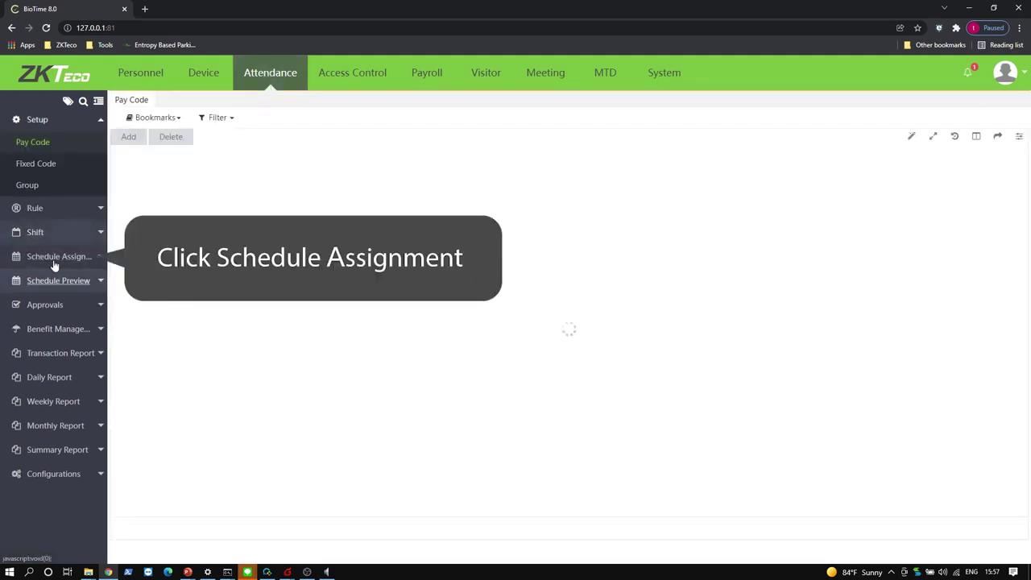
{"action": "left_click", "coordinate": [54, 259]}
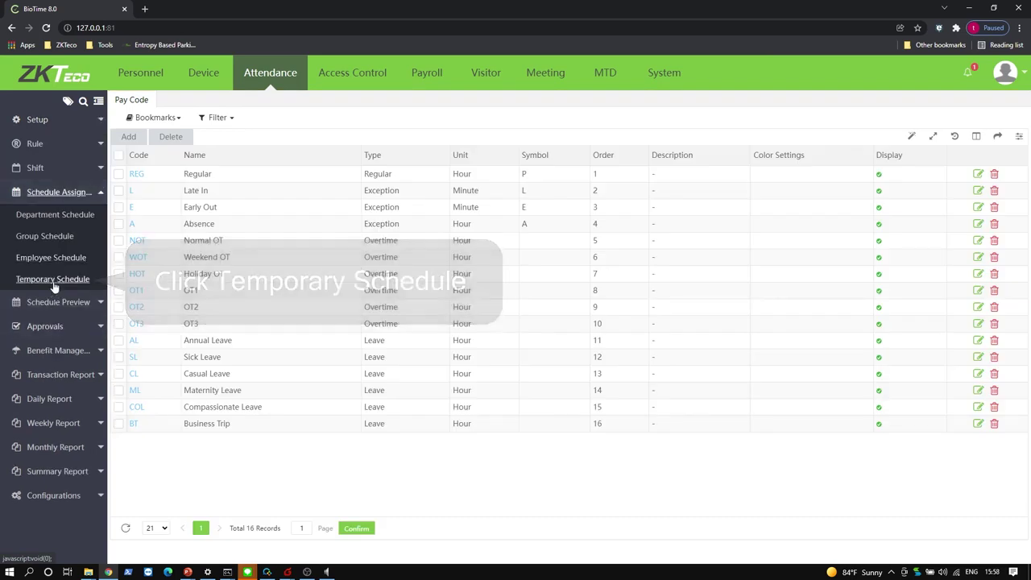
{"action": "left_click", "coordinate": [53, 282]}
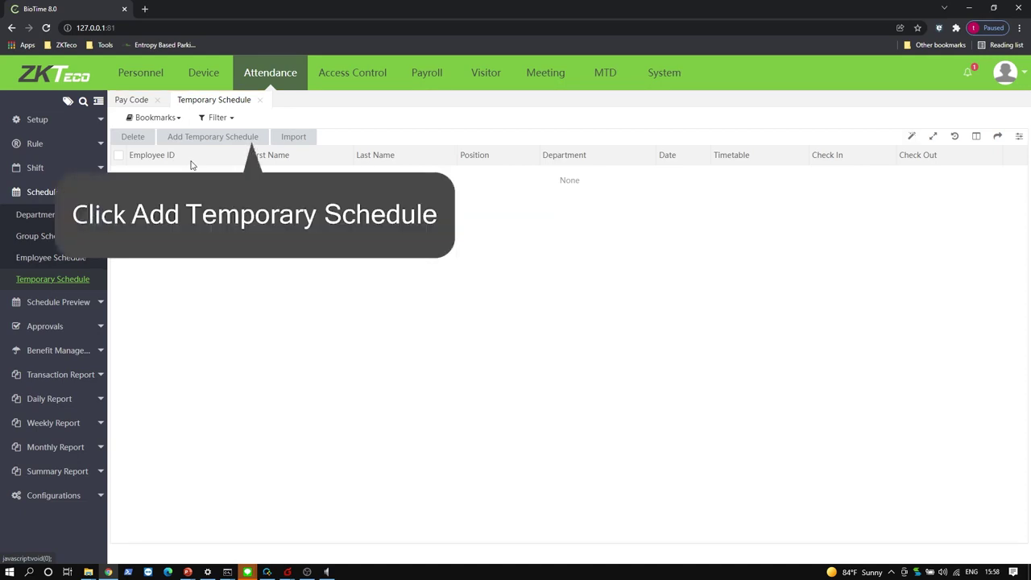
{"action": "left_click", "coordinate": [212, 136]}
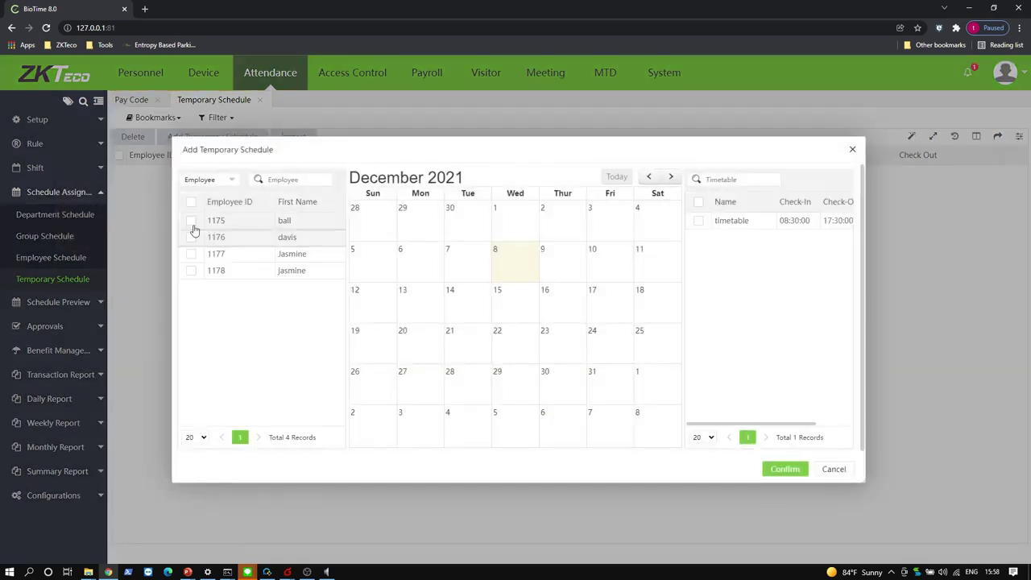
{"action": "left_click", "coordinate": [192, 222]}
{"action": "left_click", "coordinate": [192, 254]}
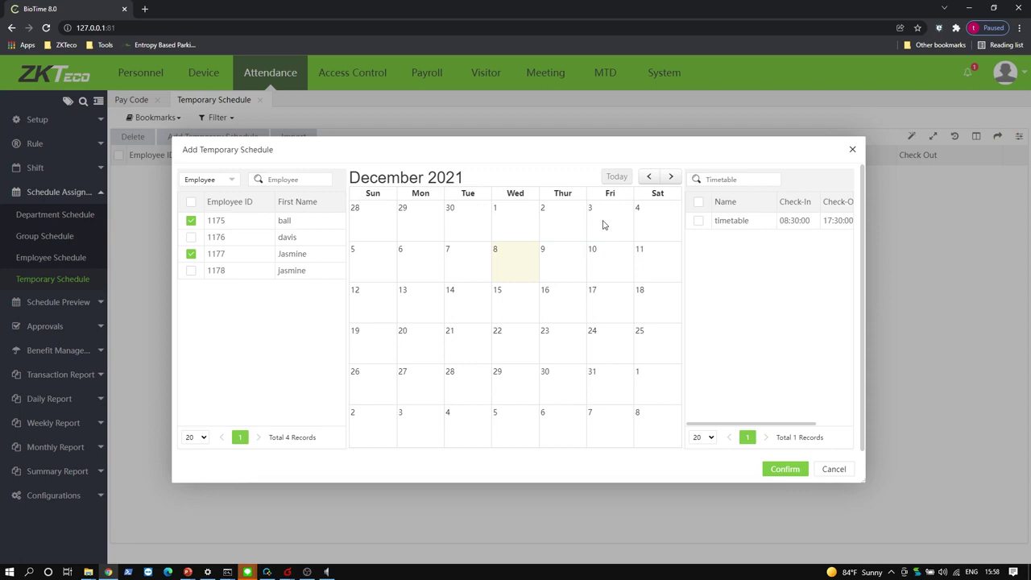
Step: Assign the timetable to December 1–3, 5–10, 12–17, 19–24 and 26–31, 2021, and save the temporary schedule
{"action": "left_click_drag", "start_coordinate": [523, 228], "coordinate": [612, 394]}
{"action": "left_click", "coordinate": [699, 222]}
{"action": "left_click_drag", "start_coordinate": [521, 226], "coordinate": [375, 268]}
{"action": "left_click_drag", "start_coordinate": [373, 320], "coordinate": [623, 298]}
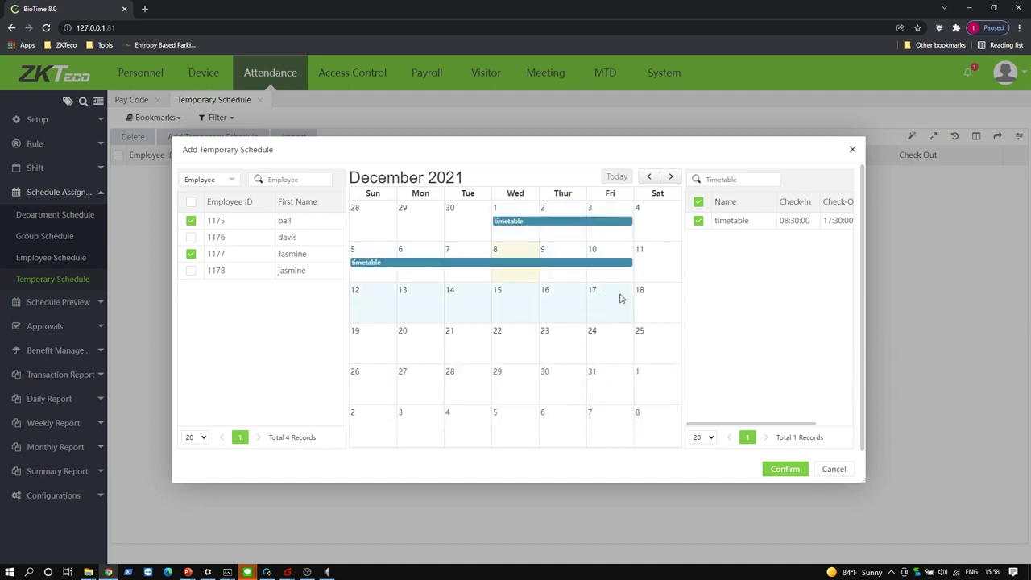
{"action": "left_click_drag", "start_coordinate": [386, 354], "coordinate": [599, 345]}
{"action": "left_click_drag", "start_coordinate": [367, 391], "coordinate": [597, 371]}
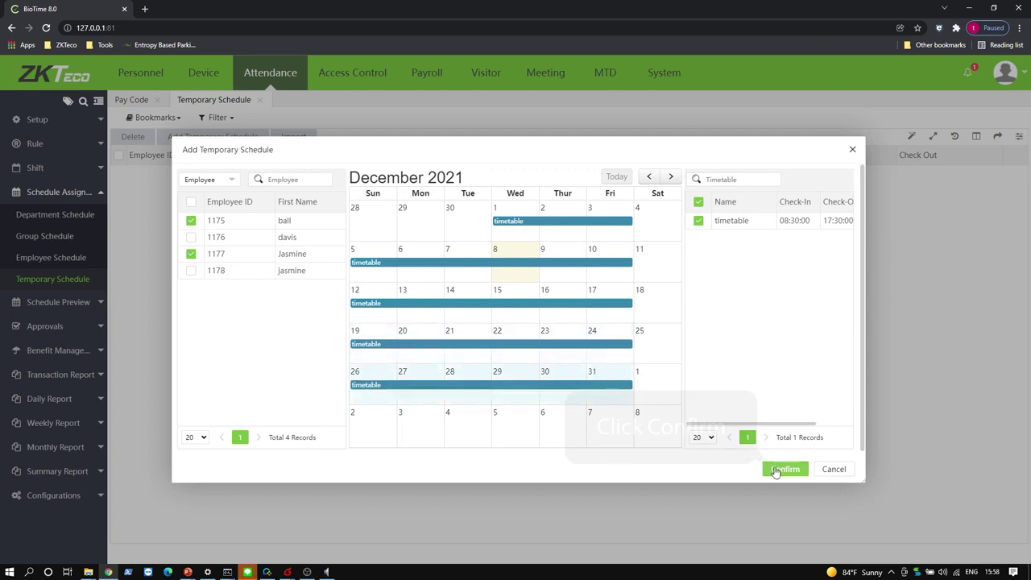
{"action": "left_click", "coordinate": [775, 469]}
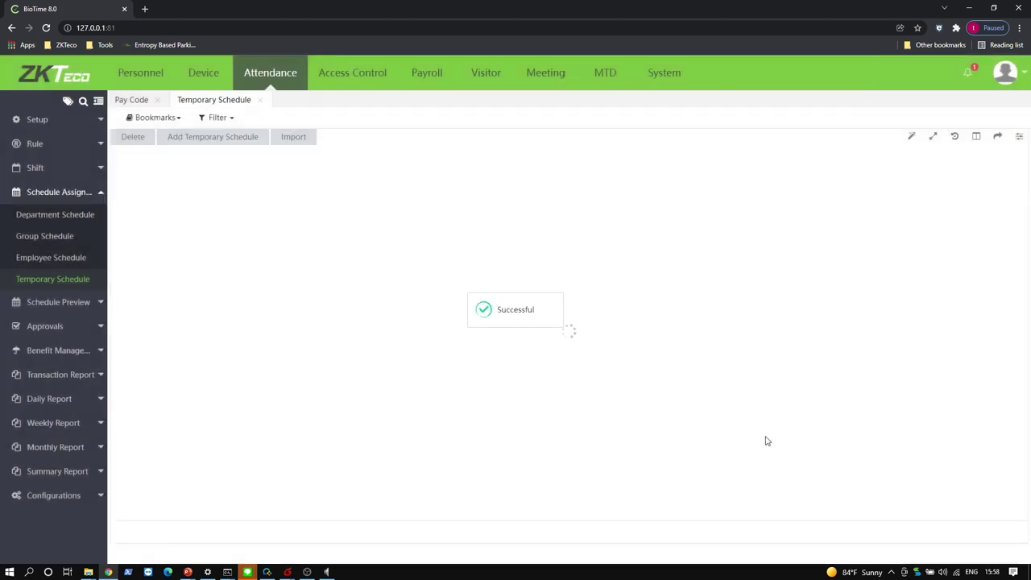